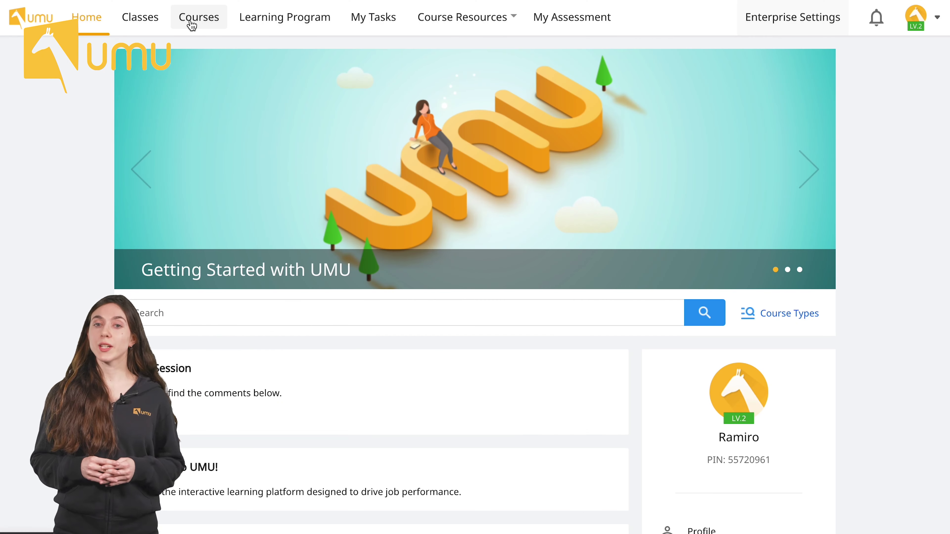
Step: Open Untitled Course from Courses and add a new Audio Slides item
left_click(189, 22)
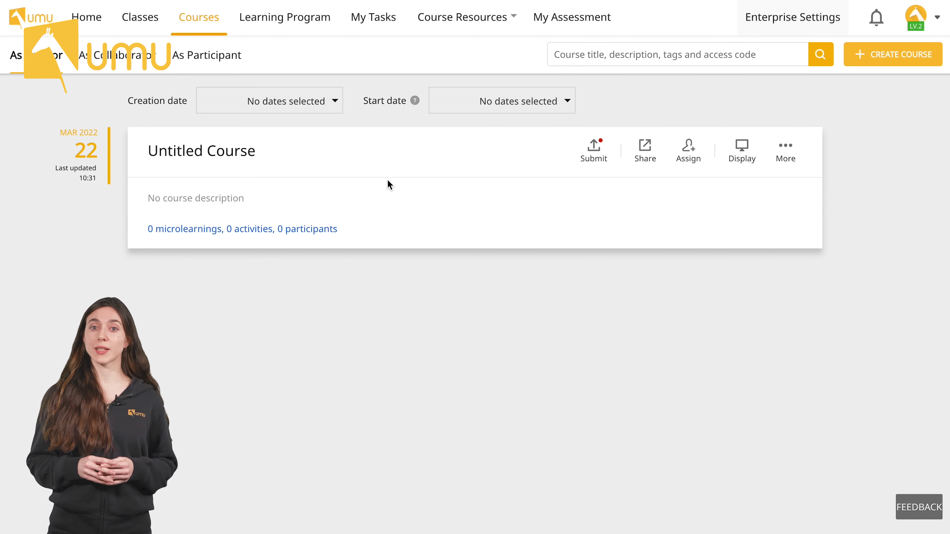
left_click(387, 181)
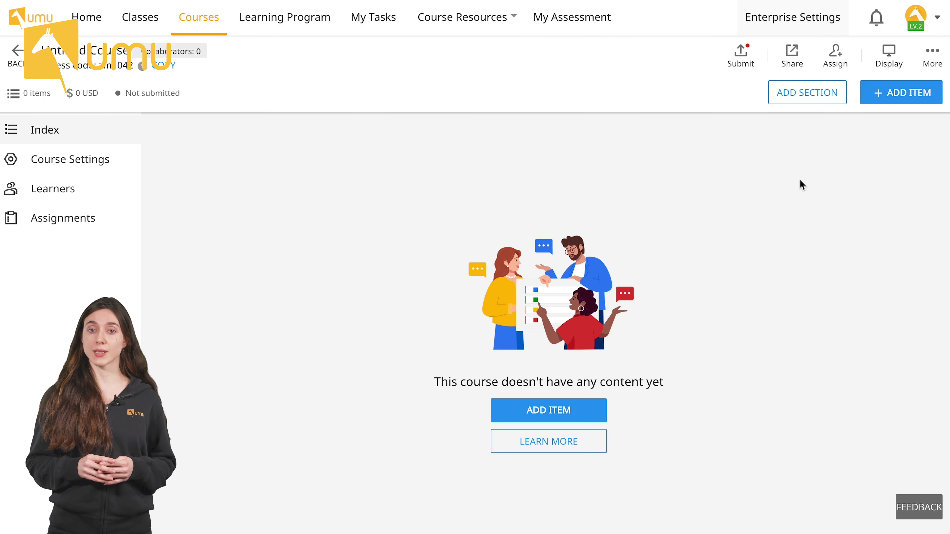
left_click(904, 101)
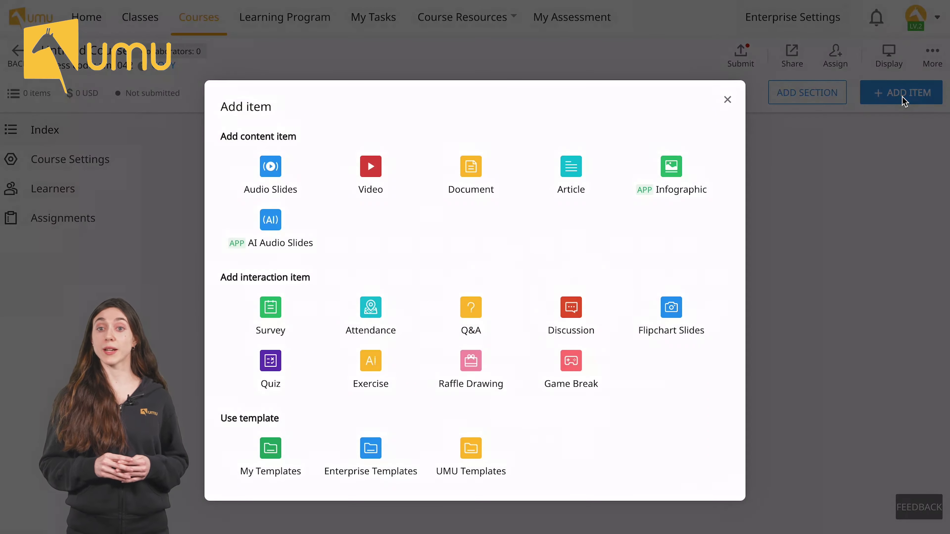
left_click(282, 186)
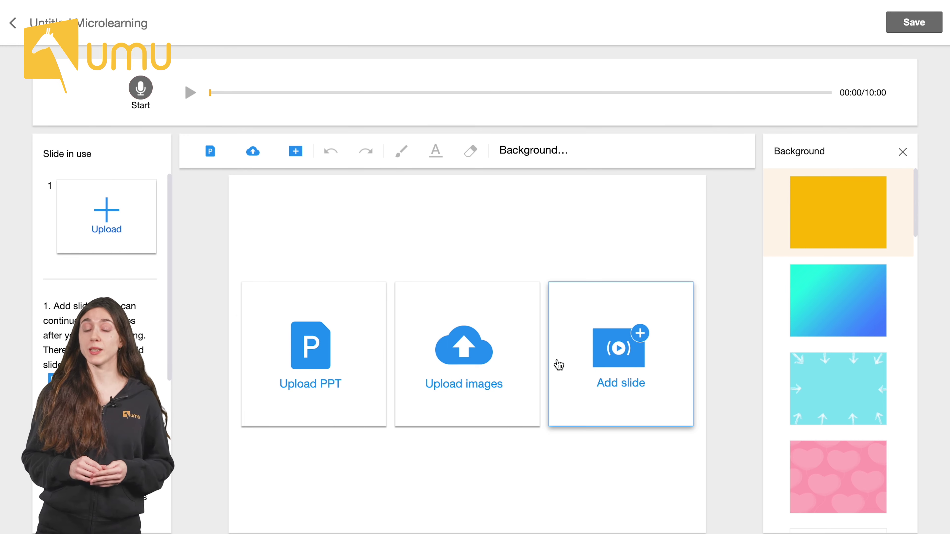
Step: Add a slide reading 'Microlearning' and record about 8 seconds of narration for it
left_click(626, 367)
type("Microlearni")
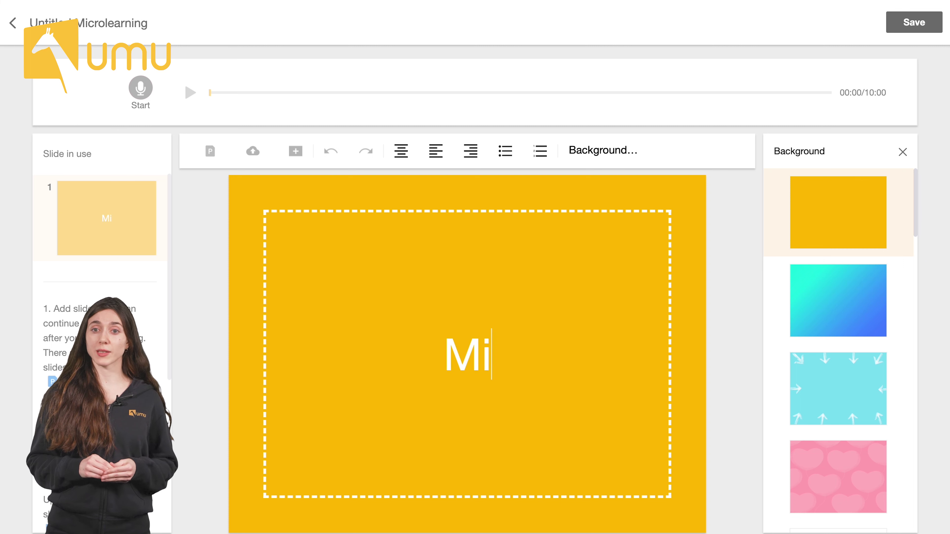
type("ng")
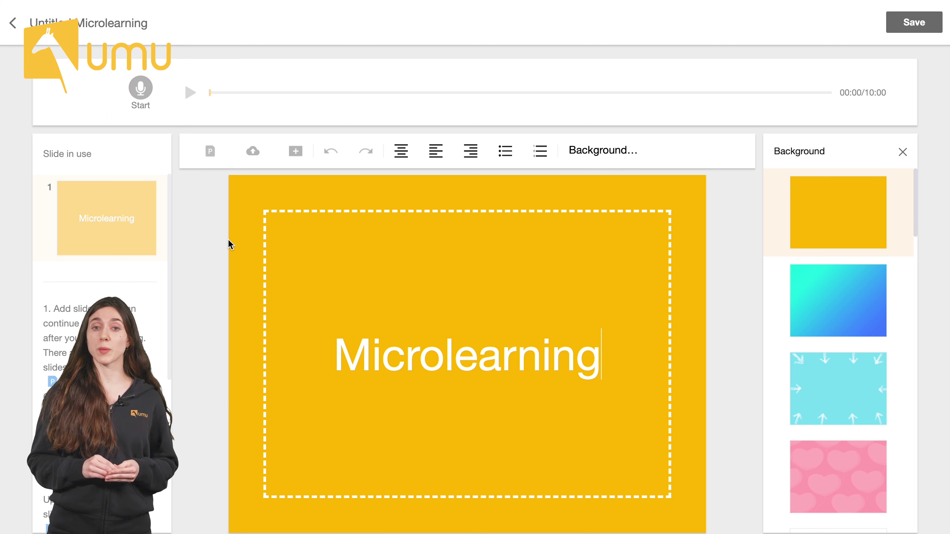
left_click(145, 94)
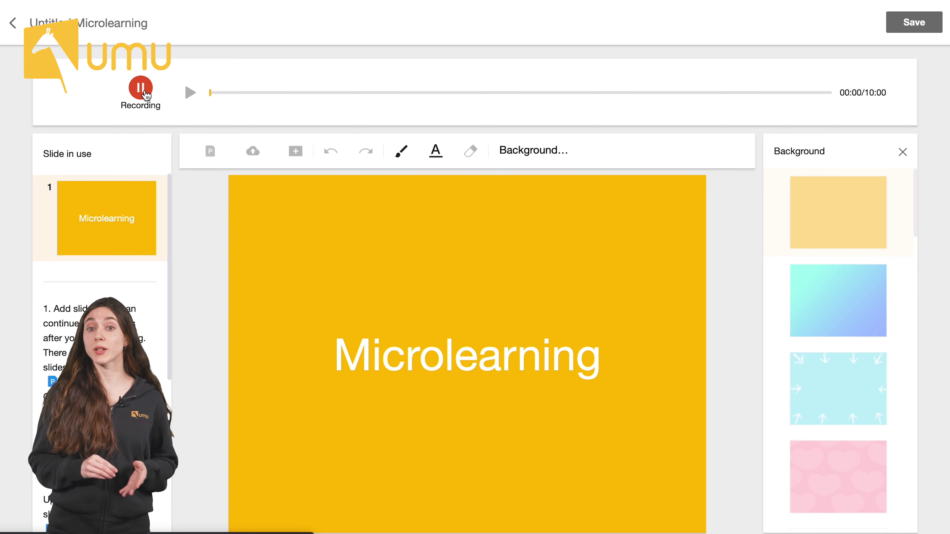
left_click(142, 88)
Step: Add a second slide with a purple-to-orange gradient background reading 'The best way to learn'
left_click(299, 152)
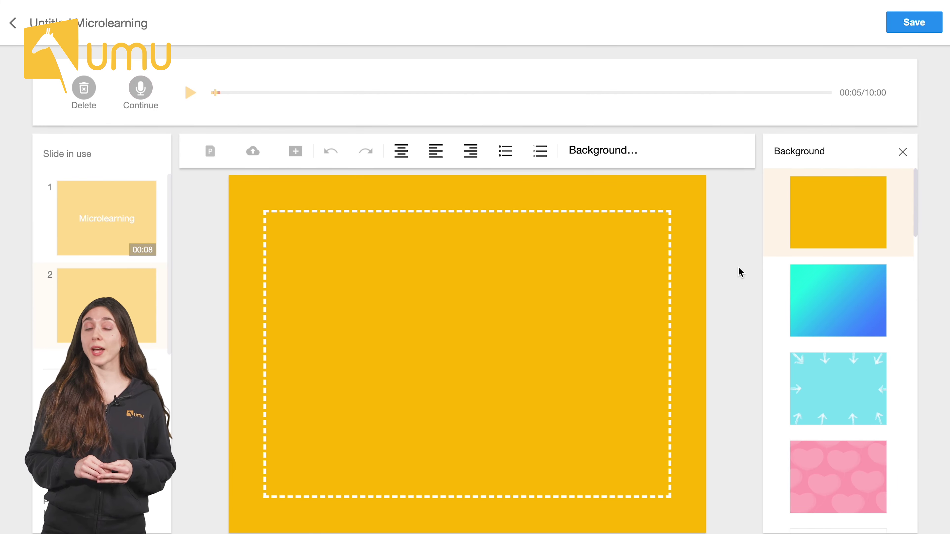
left_click(817, 302)
left_click(820, 384)
scroll(821, 387, "down", 3)
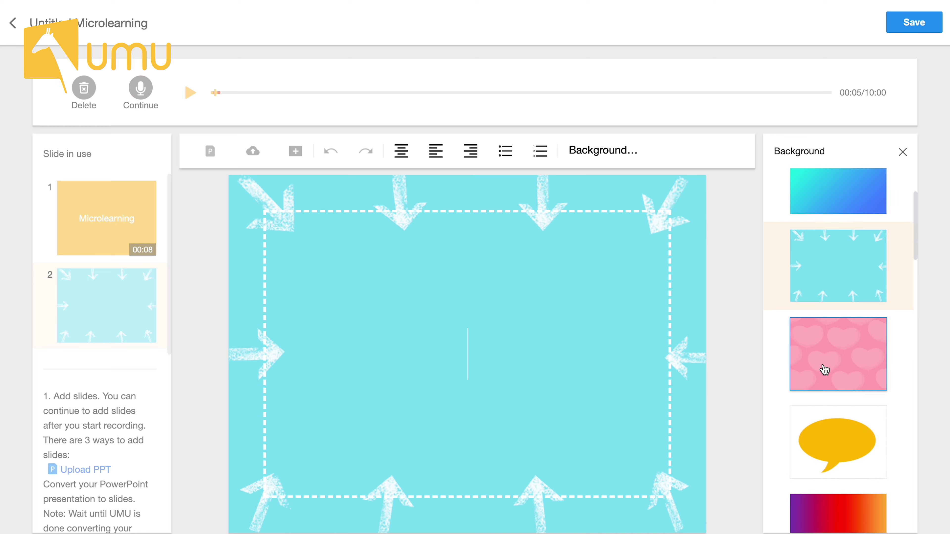
left_click(820, 387)
scroll(822, 378, "down", 3)
left_click(823, 367)
scroll(825, 367, "down", 3)
left_click(827, 366)
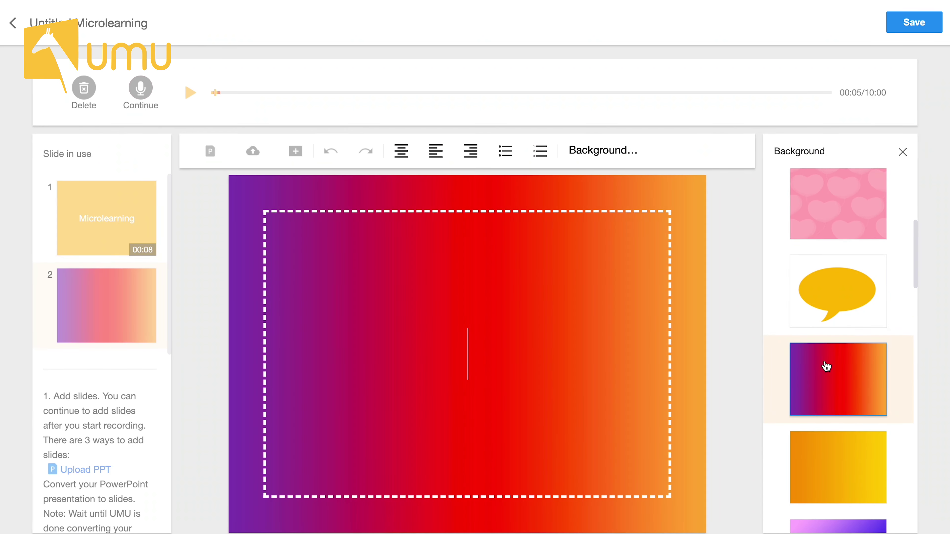
type("The best way to learn")
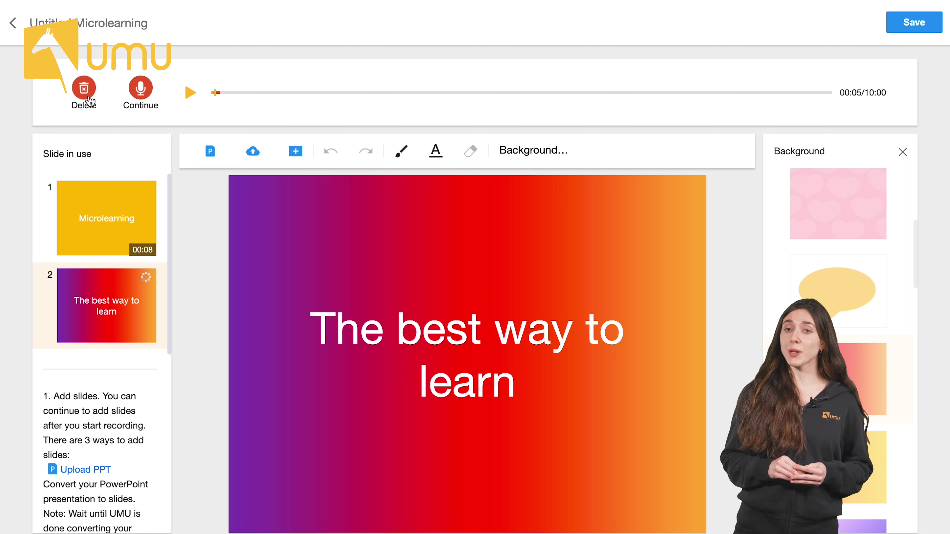
left_click(89, 100)
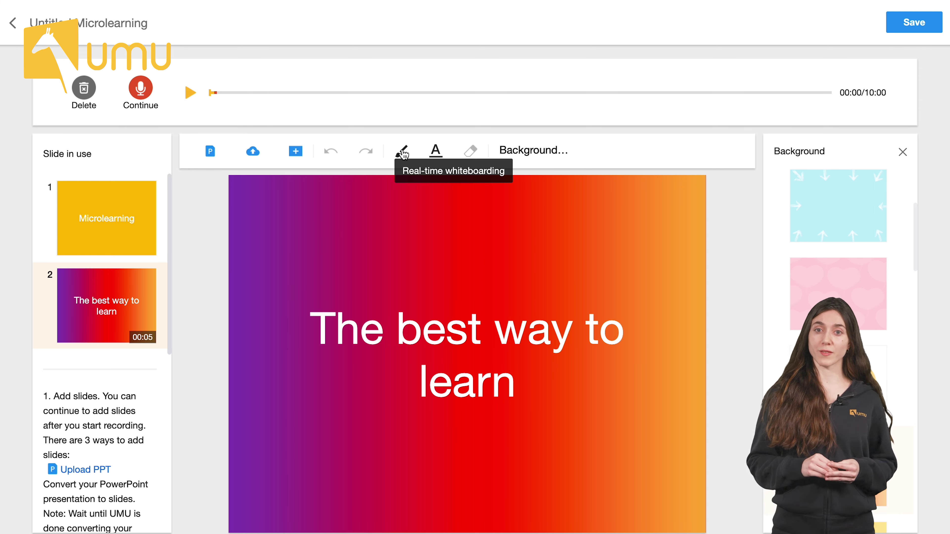
Step: With the whiteboard brush in white, draw a freehand loop around 'The best way to learn'
left_click(404, 153)
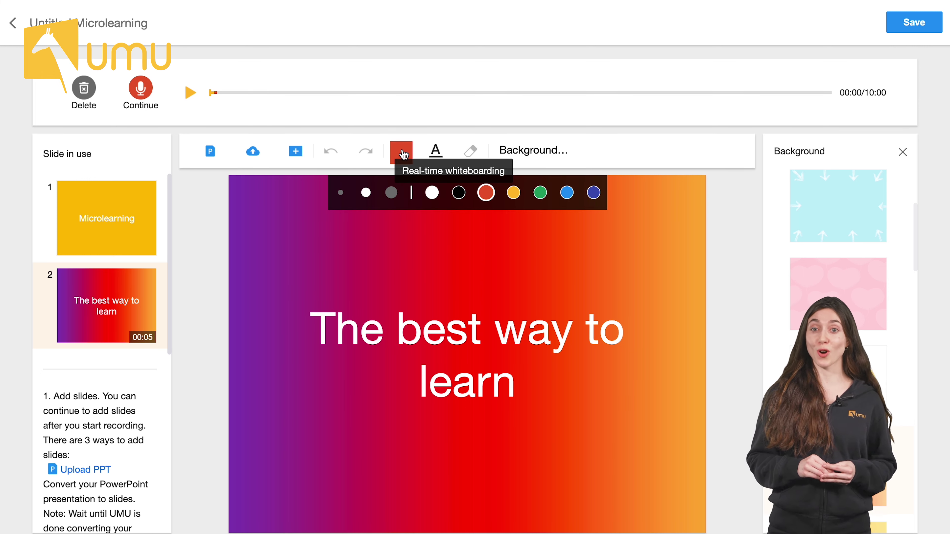
left_click(432, 192)
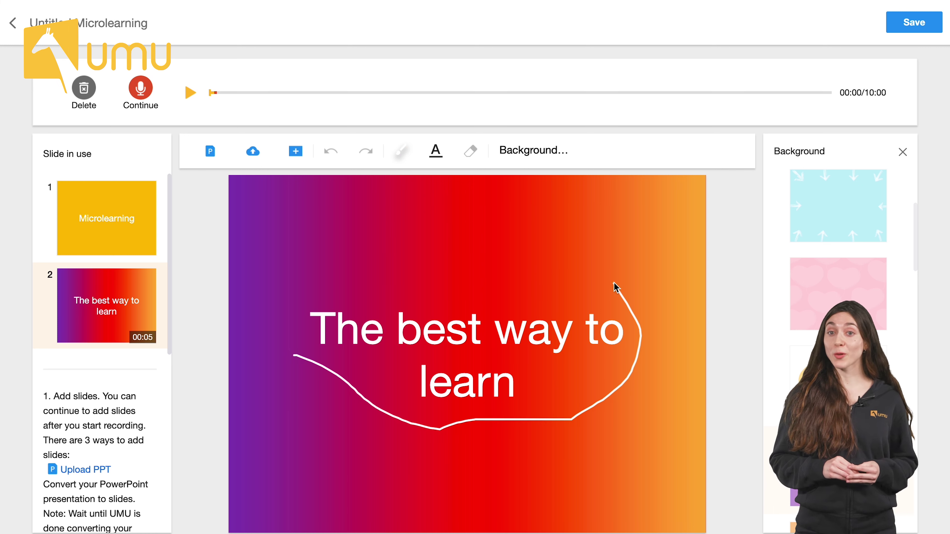
left_click_drag(614, 283, 290, 326)
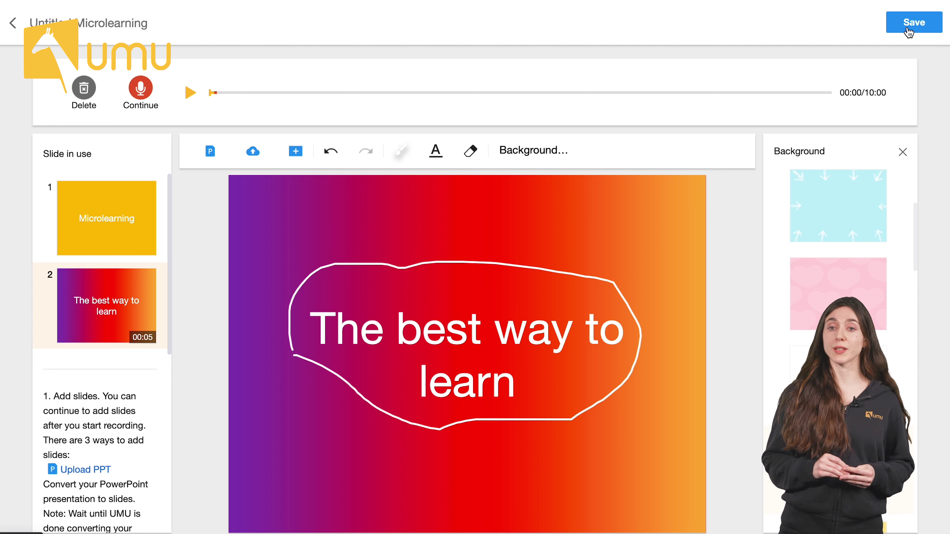
Step: Save the slides and change the item title to 'Microlearning'
left_click(908, 29)
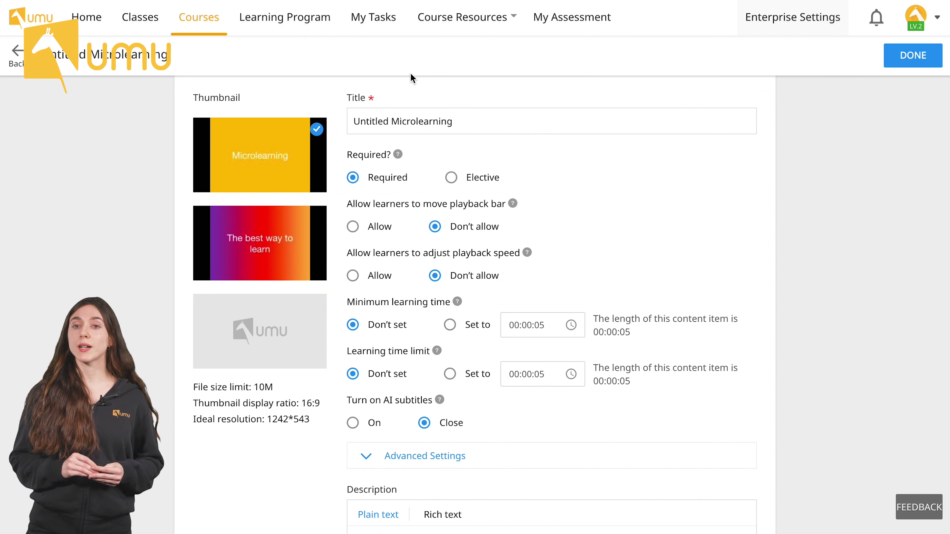
left_click(391, 122)
key("BackSpace")
key("BackSpace")
key("BackSpace")
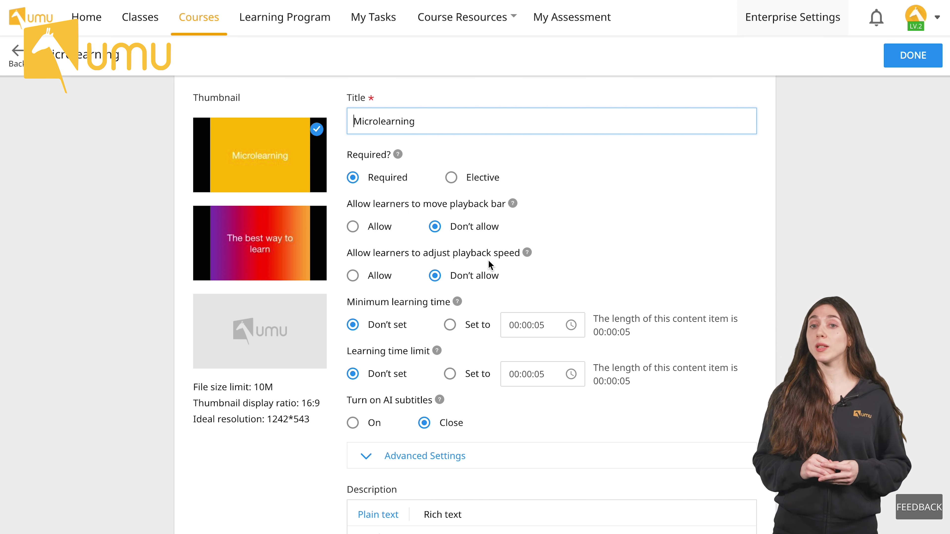
Step: Allow learners to move the playback bar, turn AI subtitles on, and finish the settings
left_click(353, 226)
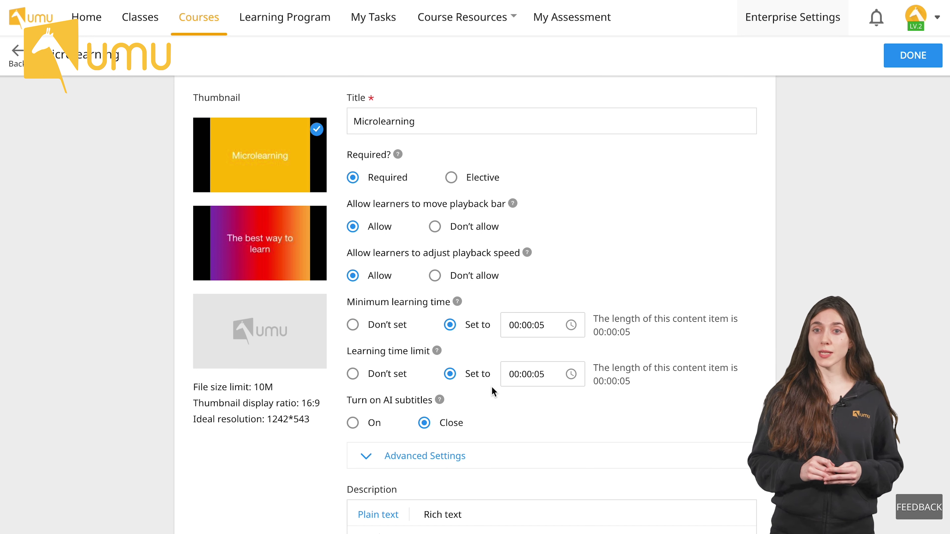
left_click(353, 423)
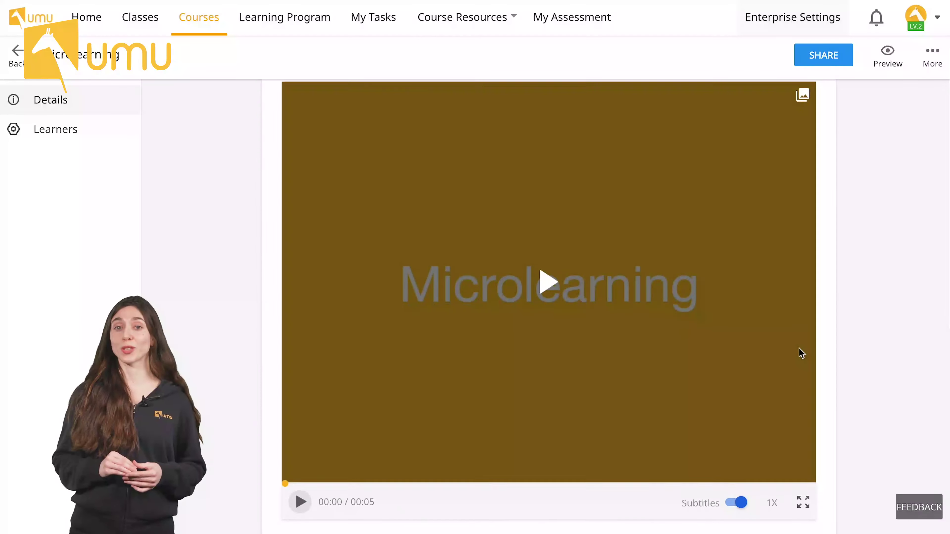
left_click(553, 285)
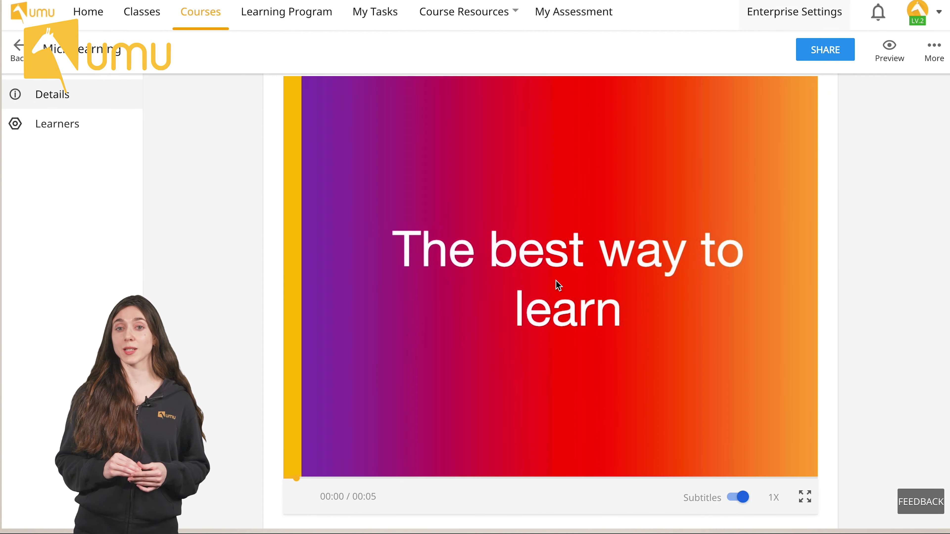